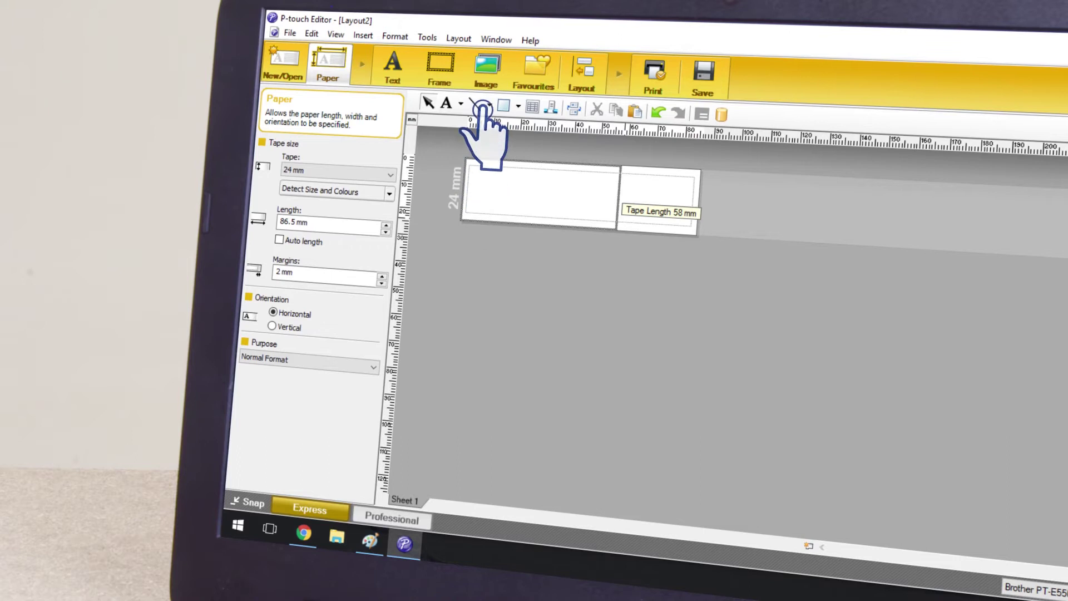
Insert the Logo image file from the USB drive onto the label.
{"action": "left_click", "coordinate": [487, 67]}
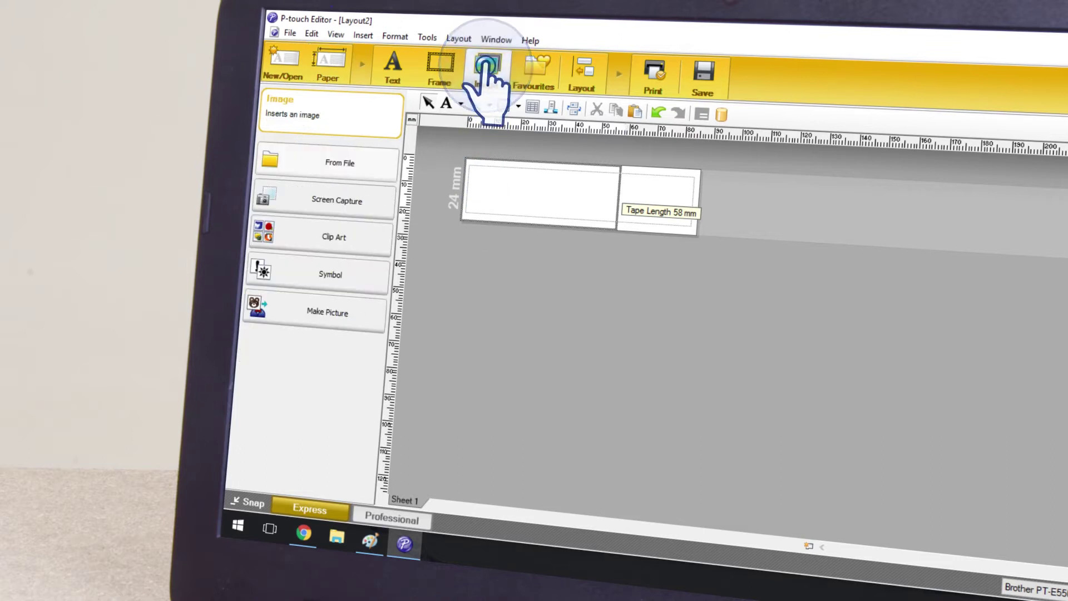
{"action": "left_click", "coordinate": [336, 163]}
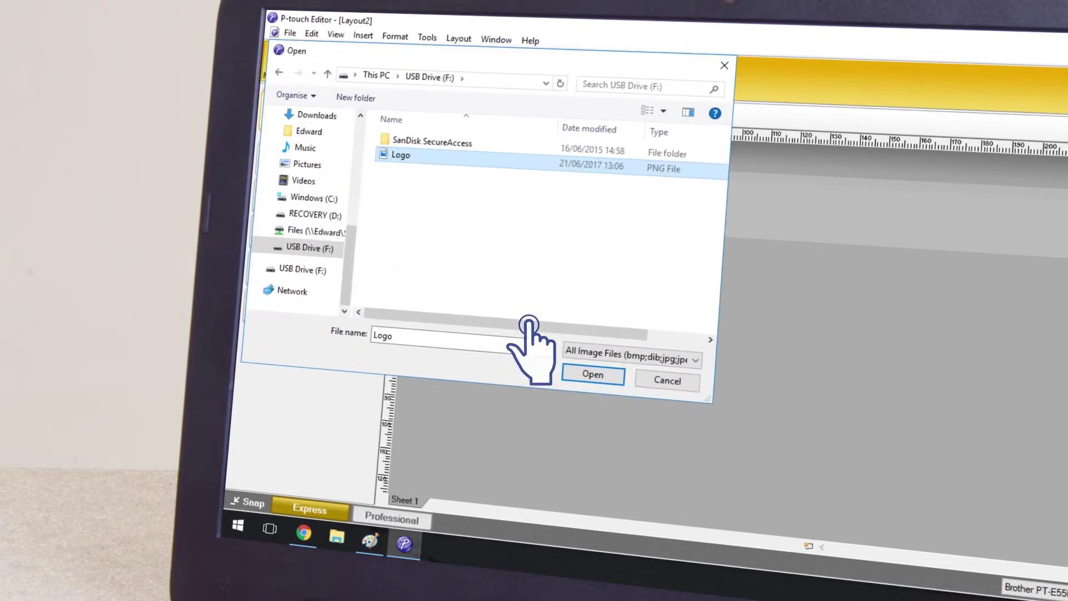
{"action": "left_click", "coordinate": [593, 378]}
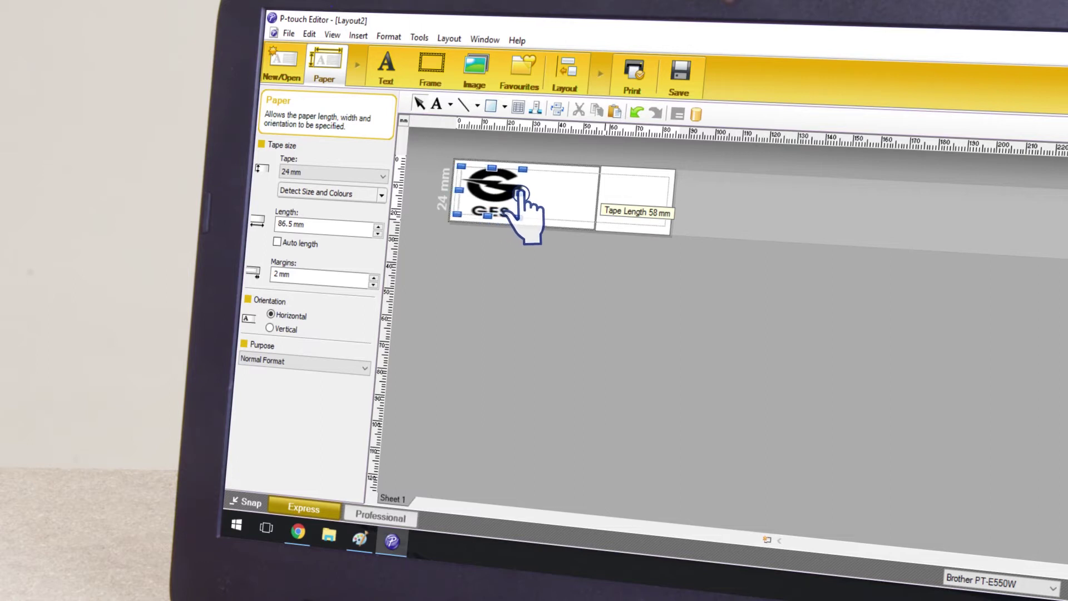
Shrink the GES logo by its corner handle to fit the tape height.
{"action": "left_click_drag", "start_coordinate": [500, 203], "coordinate": [494, 201]}
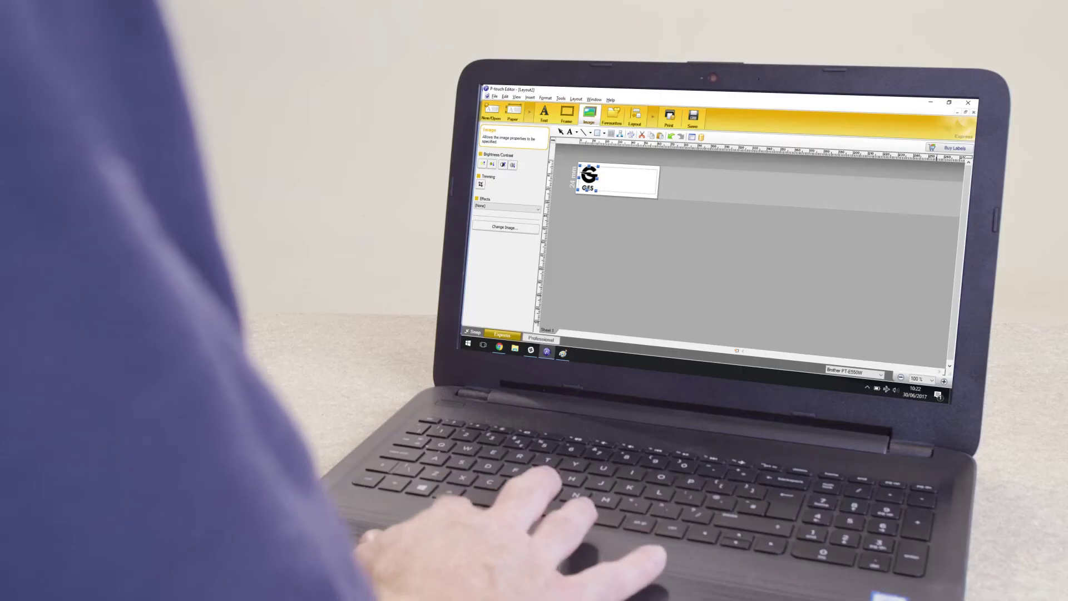
{"action": "left_click", "coordinate": [543, 112]}
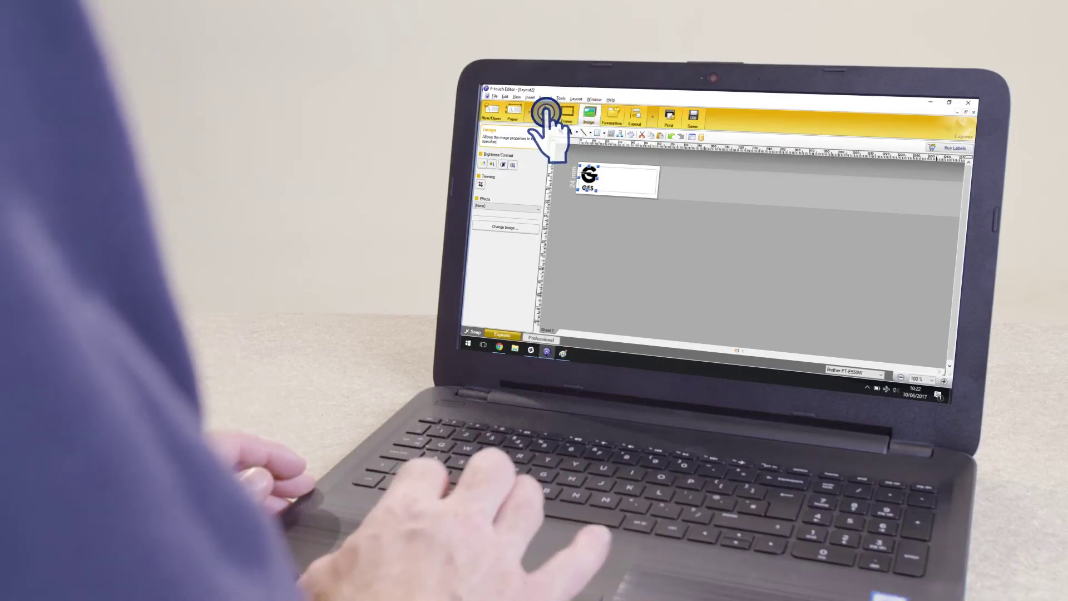
{"action": "left_click", "coordinate": [641, 183]}
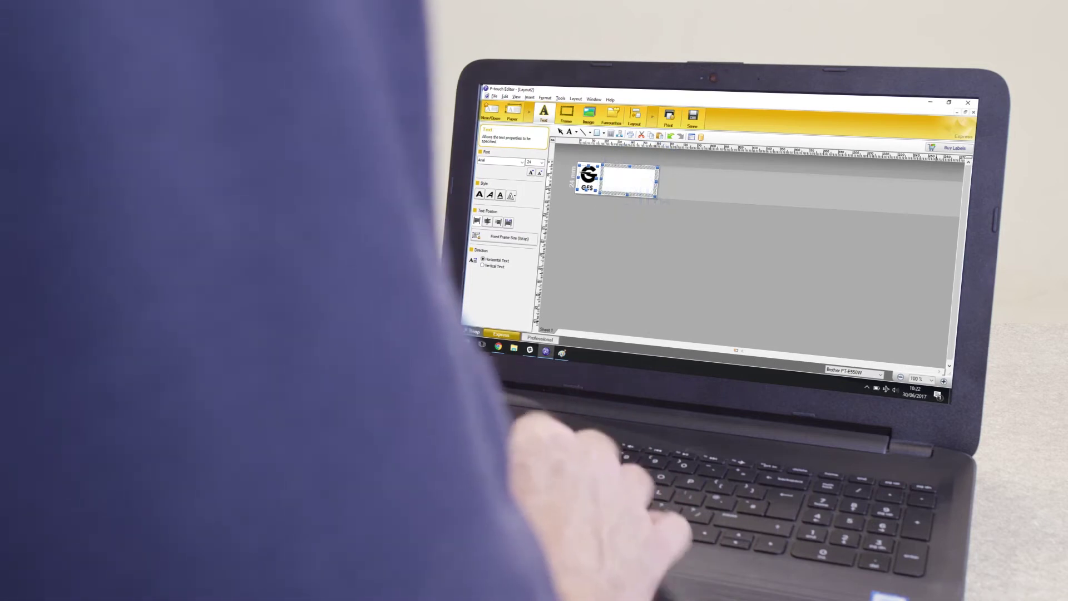
{"action": "type", "text": "Martin Braun"}
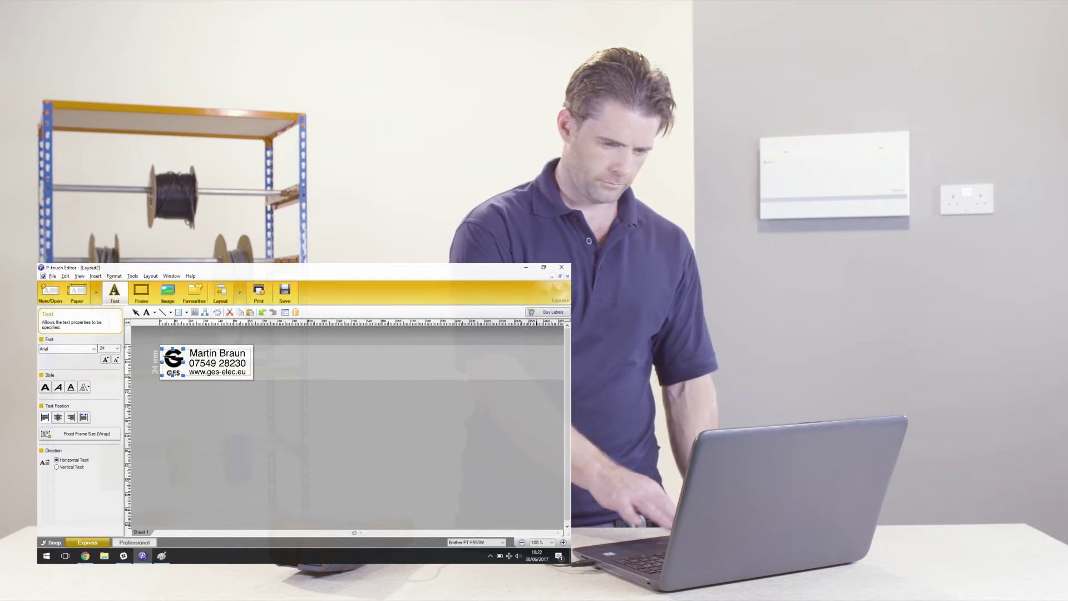
Print the label from the Print dialog.
{"action": "left_click", "coordinate": [264, 292]}
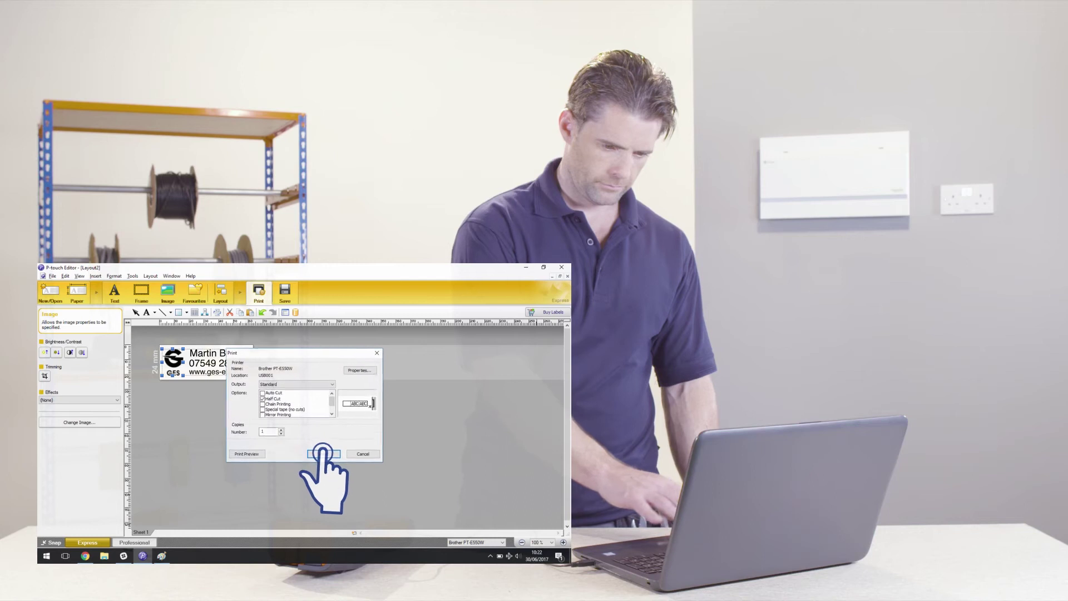
{"action": "left_click", "coordinate": [330, 443]}
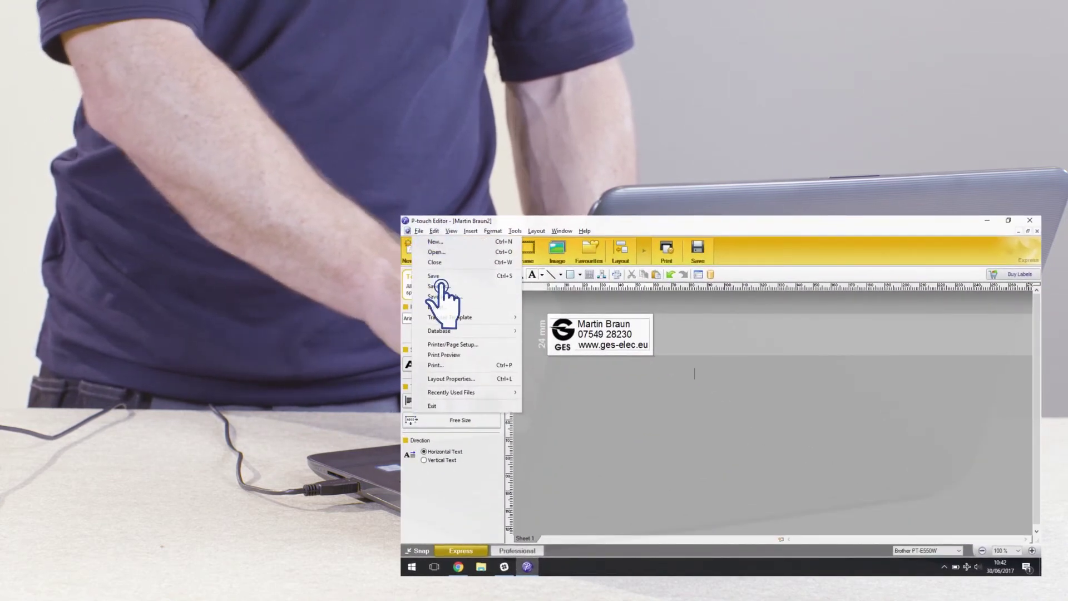
Save the layout as a .lbx file named G.E.S.01.
{"action": "left_click", "coordinate": [441, 288]}
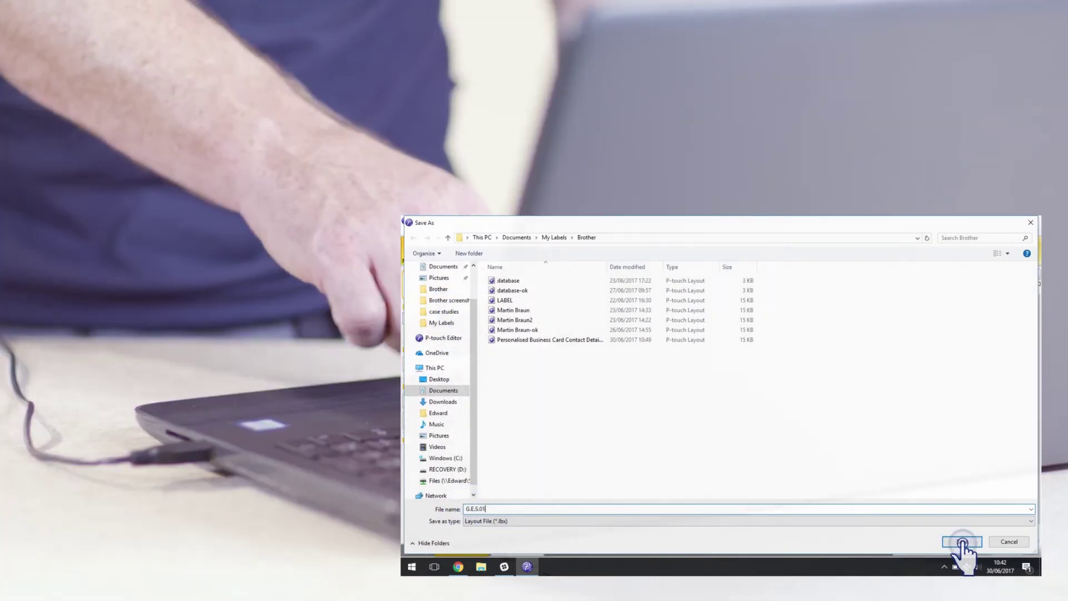
{"action": "left_click", "coordinate": [961, 542]}
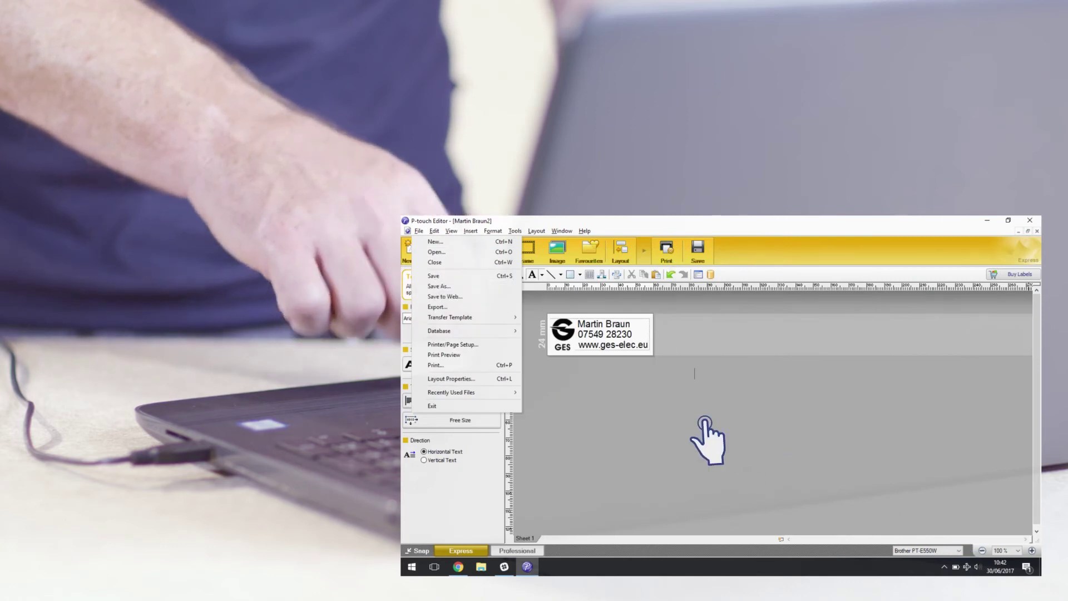
{"action": "mouse_move", "coordinate": [449, 317]}
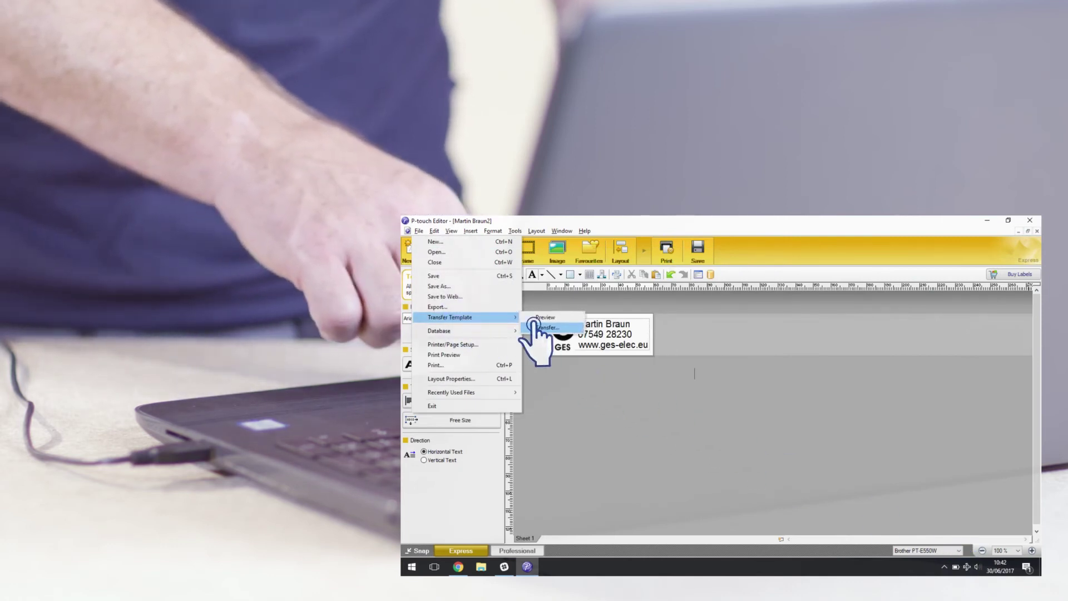
Transfer the label layout from P-touch Transfer Manager to the PT-E550W printer.
{"action": "left_click", "coordinate": [541, 327]}
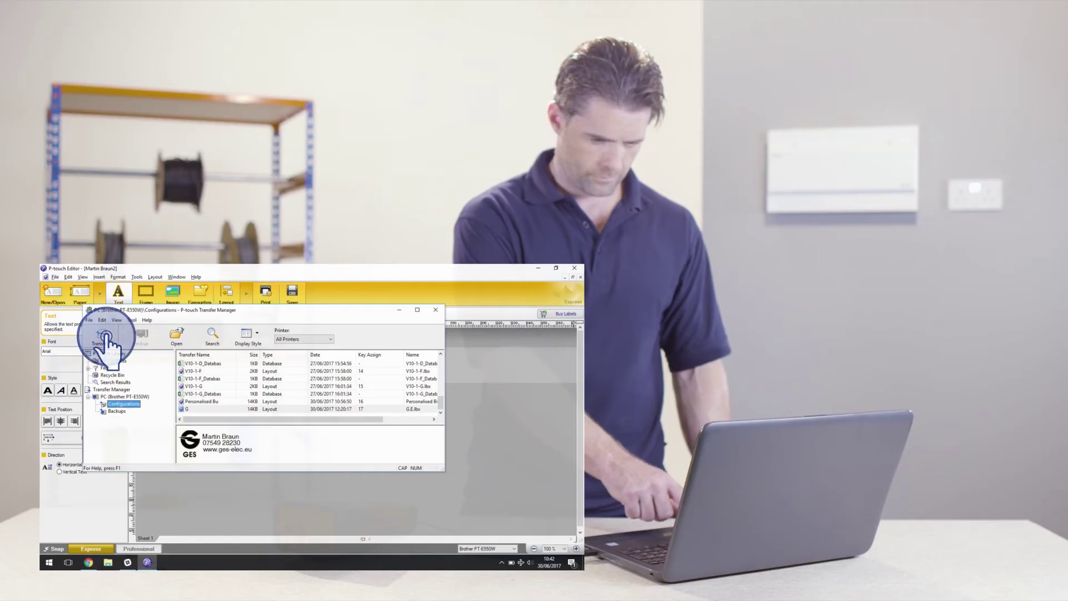
{"action": "left_click", "coordinate": [488, 302]}
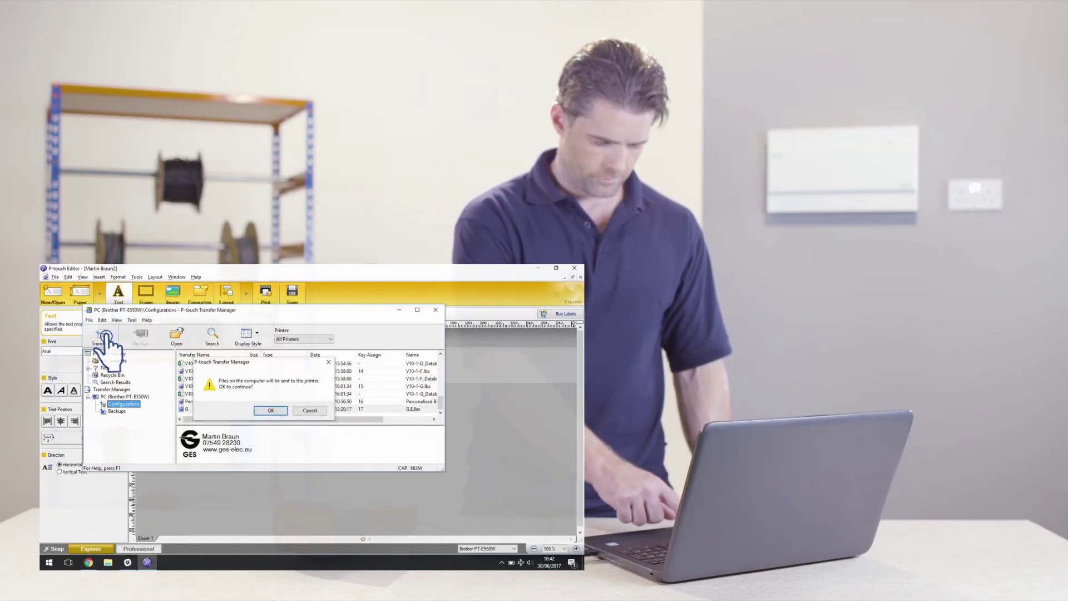
{"action": "left_click", "coordinate": [267, 413]}
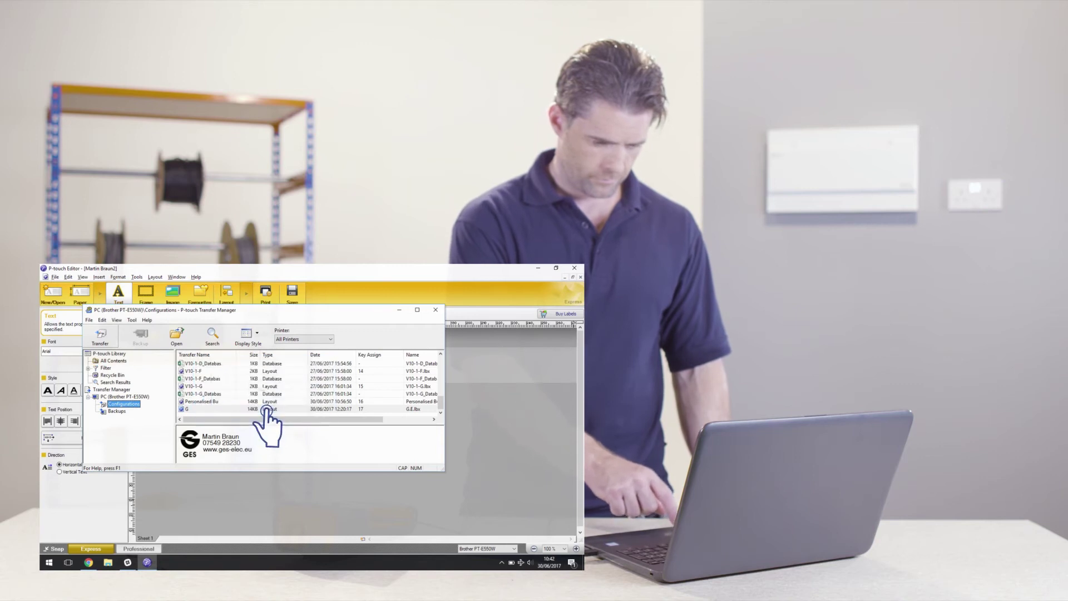